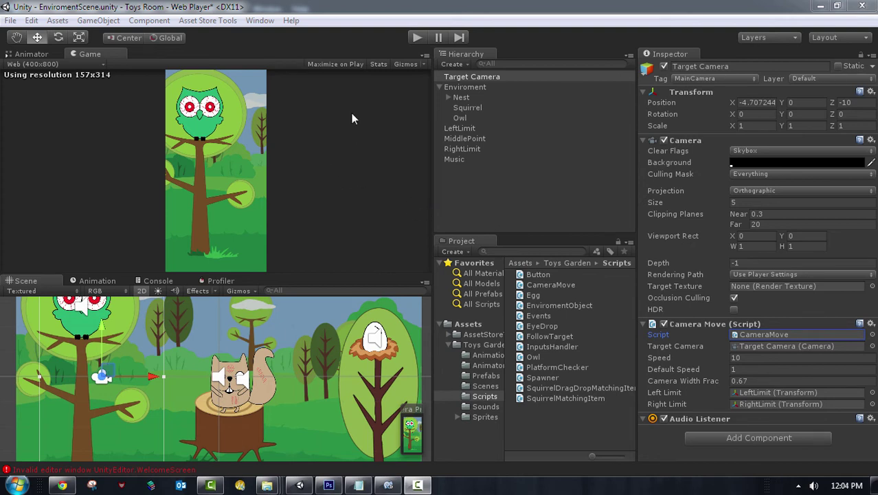
# Reopen EnviromentScene from the Scenes folder and discard the current unsaved changes.
pyautogui.click(486, 387)
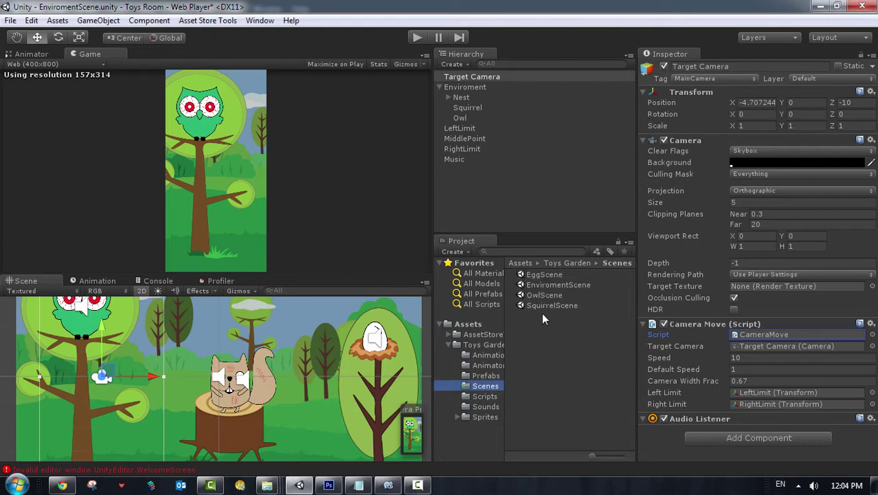
pyautogui.doubleClick(548, 284)
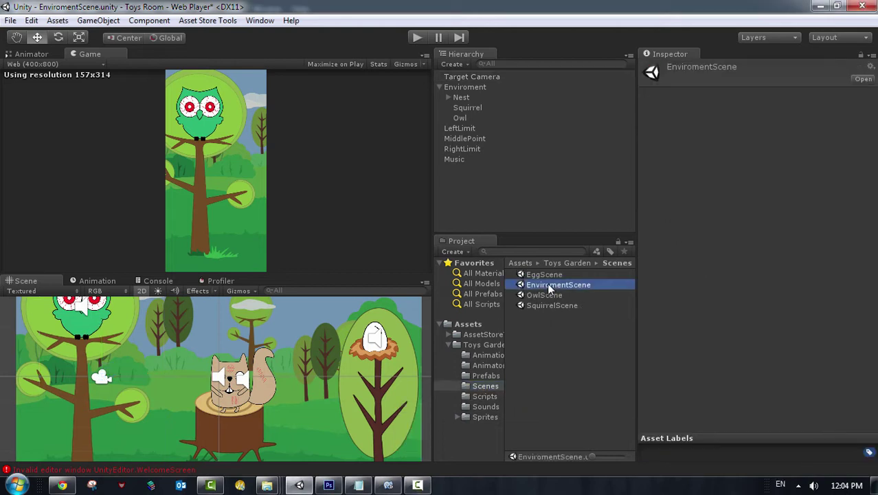
pyautogui.click(470, 267)
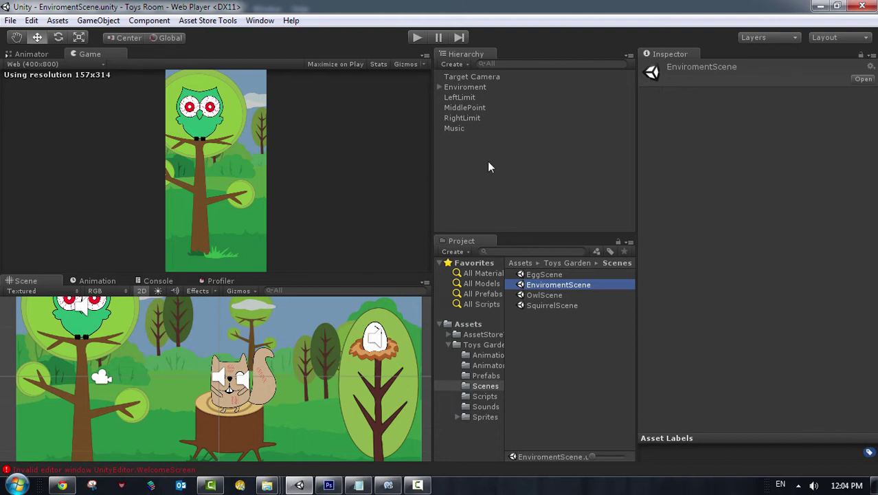
pyautogui.click(460, 87)
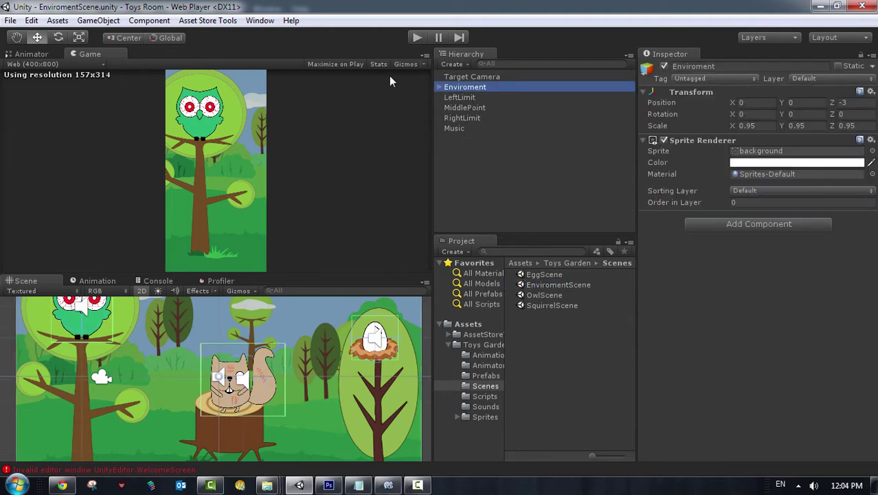
pyautogui.click(870, 151)
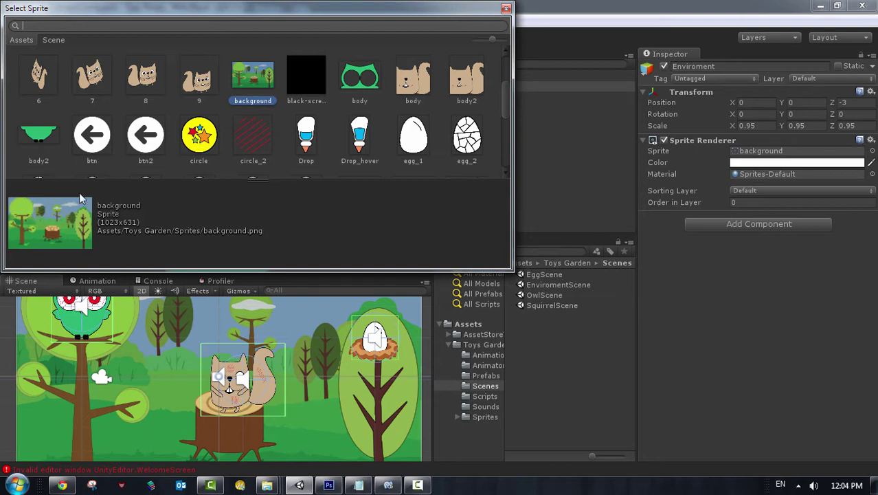
pyautogui.click(506, 9)
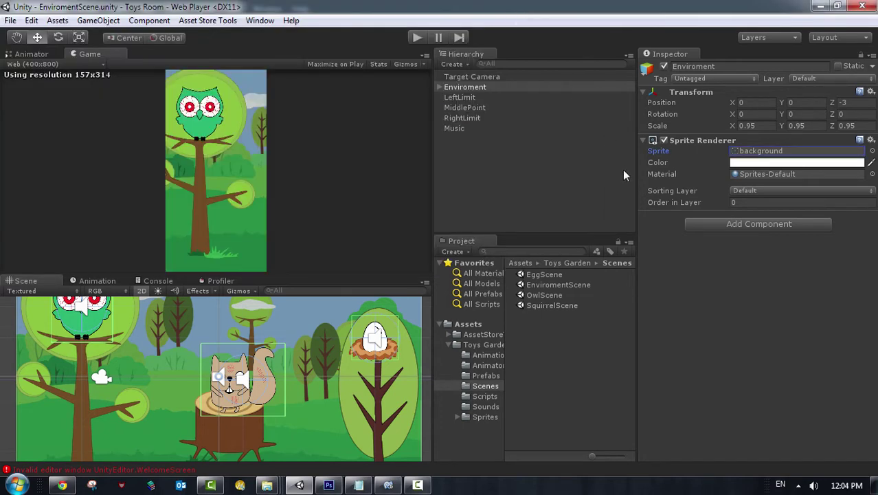
# Expand Enviroment and inspect the Squirrel and Owl objects' components.
pyautogui.click(439, 87)
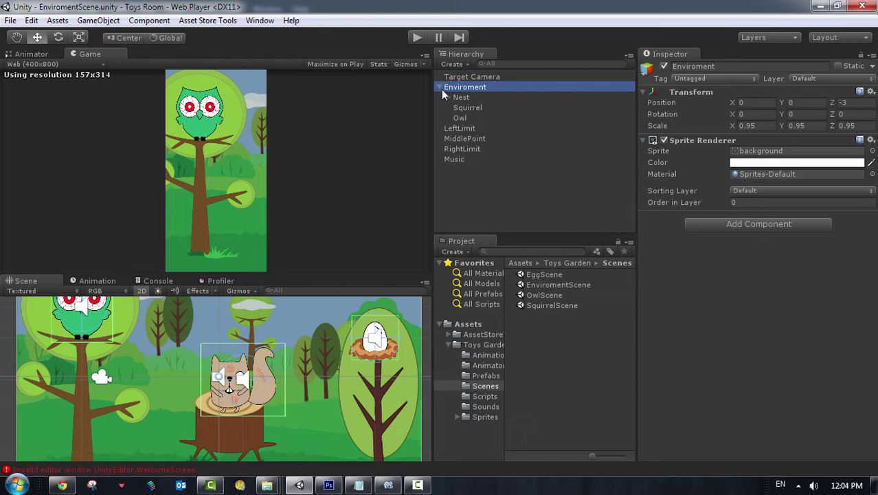
pyautogui.click(467, 107)
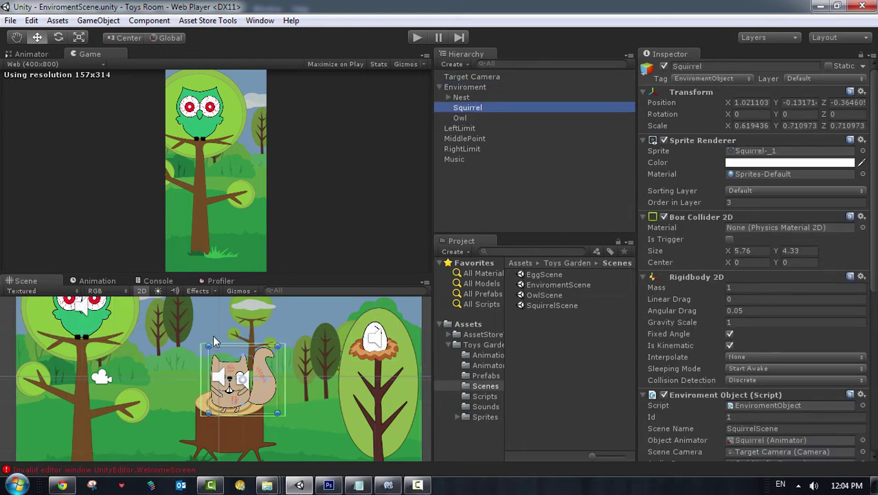
pyautogui.click(462, 118)
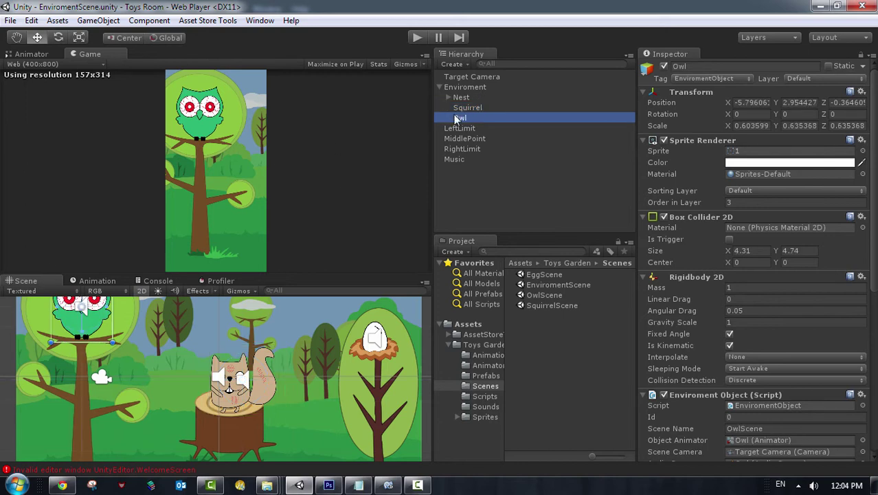
# Inspect the Nest's back, front and egg parts, then select LeftLimit at X -8.1415, Y 0.5, Z -3.
pyautogui.click(461, 98)
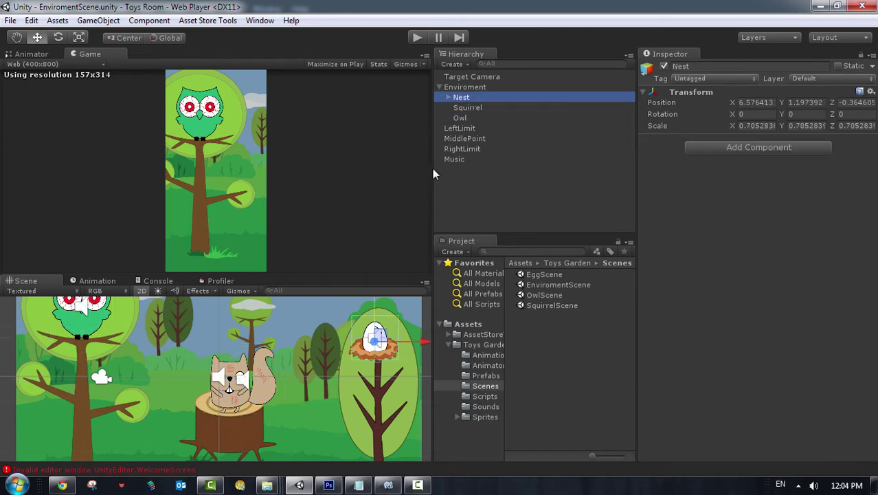
pyautogui.click(448, 98)
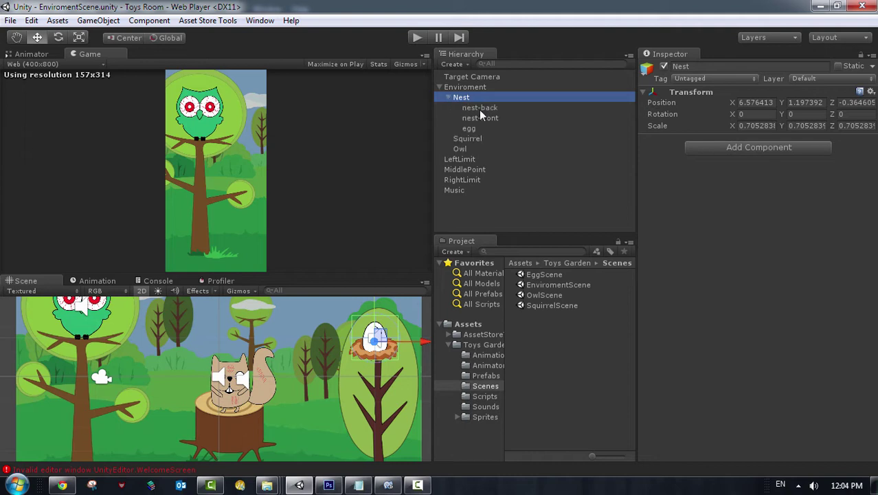
pyautogui.click(479, 109)
pyautogui.click(479, 116)
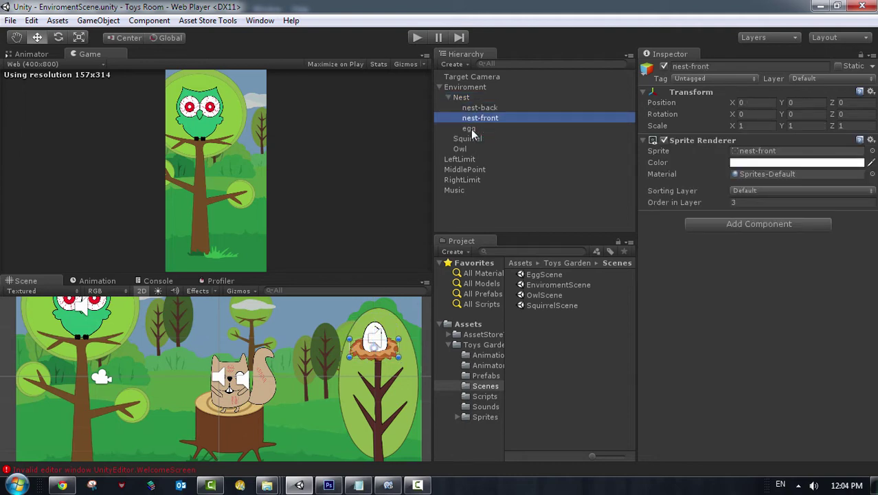
pyautogui.click(470, 129)
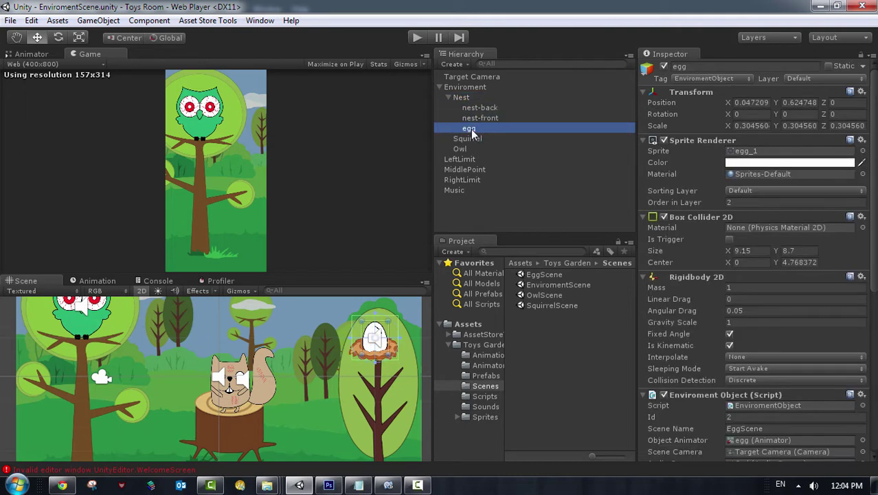
pyautogui.click(448, 97)
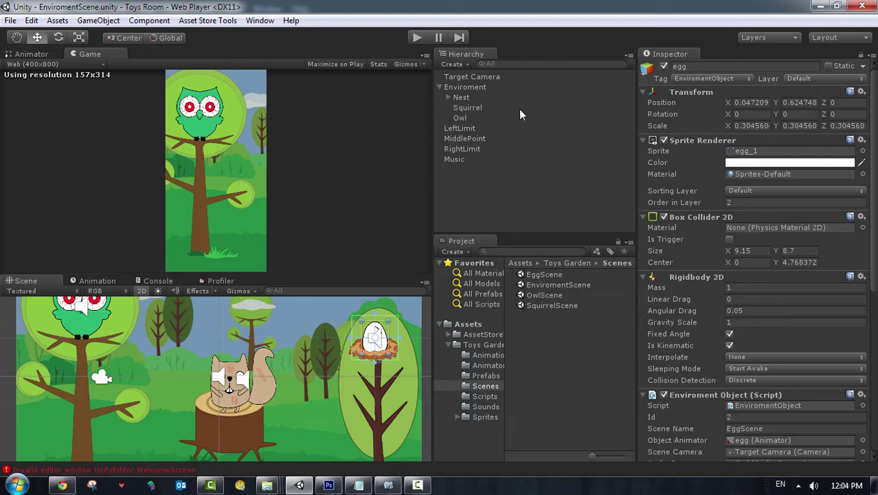
pyautogui.click(440, 88)
pyautogui.click(453, 97)
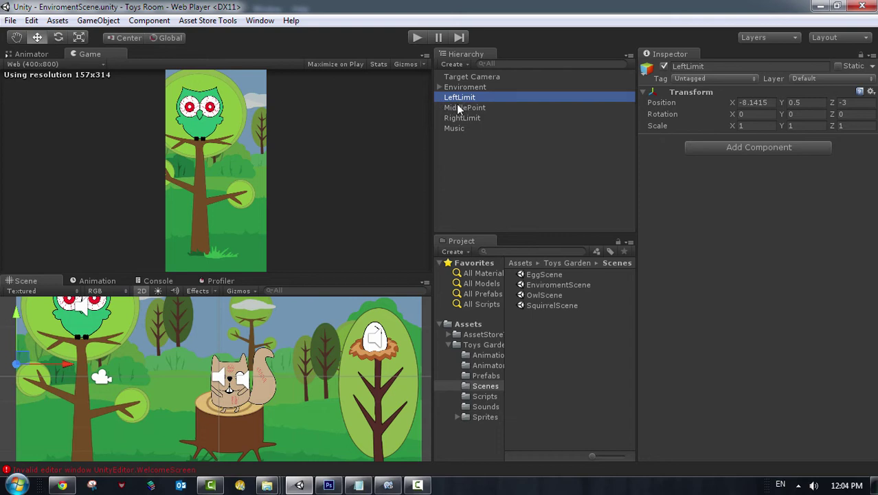
# Inspect RightLimit, MiddlePoint and the Music audio source, then briefly run and stop the game.
pyautogui.click(460, 119)
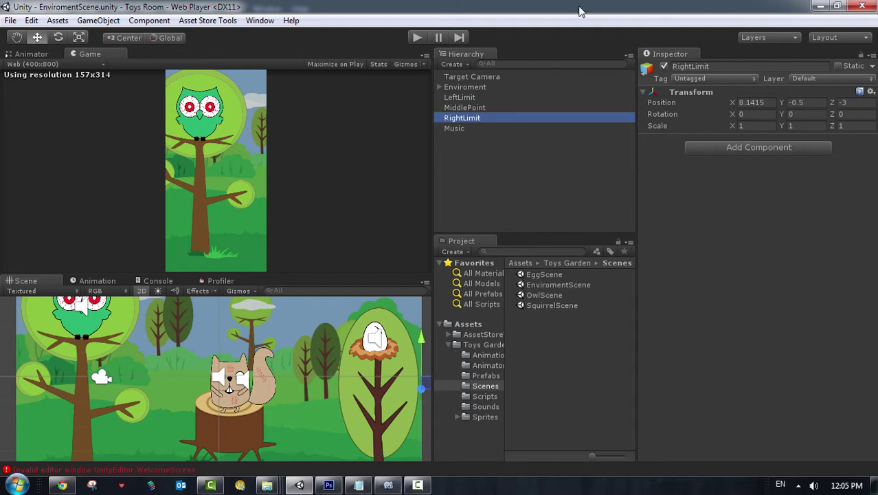
pyautogui.click(472, 109)
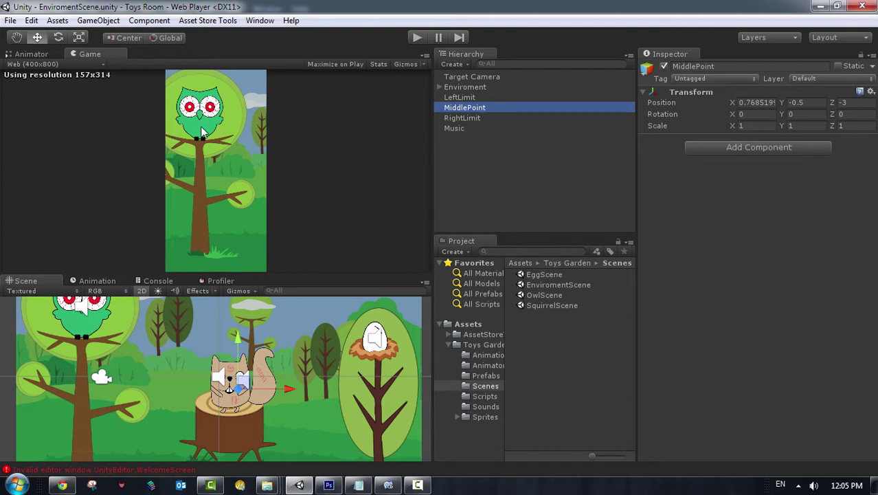
pyautogui.click(470, 128)
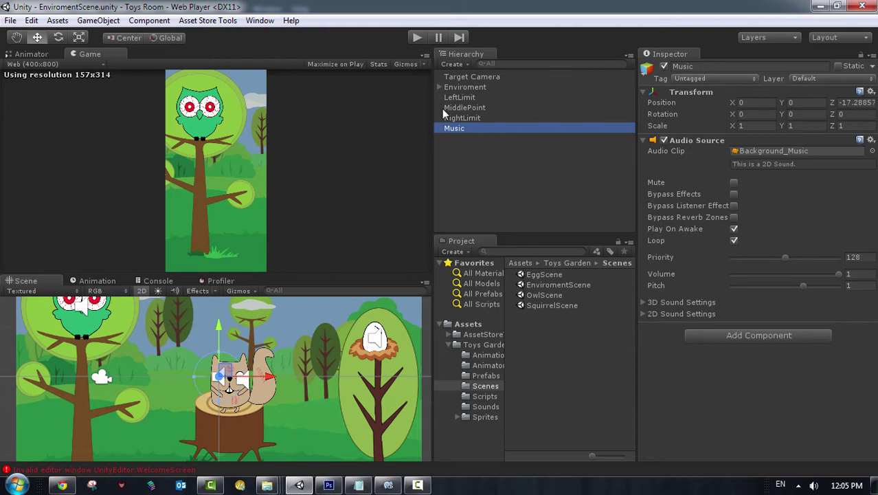
pyautogui.click(417, 39)
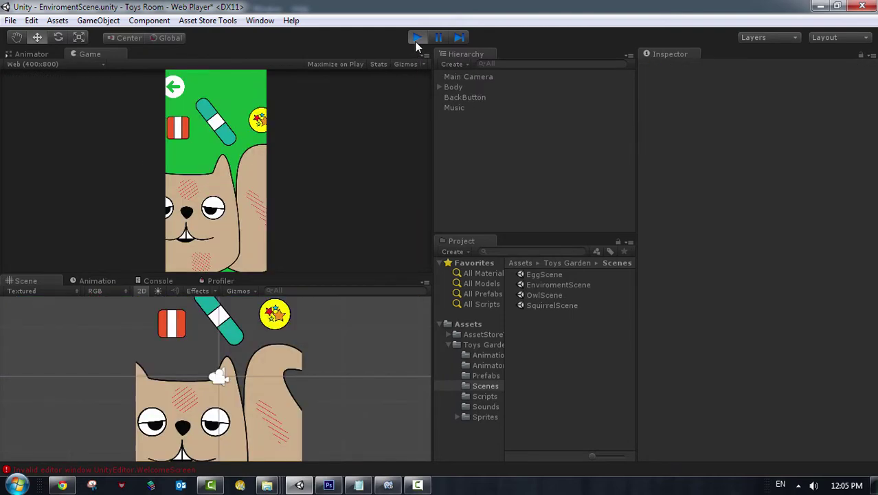
pyautogui.click(415, 41)
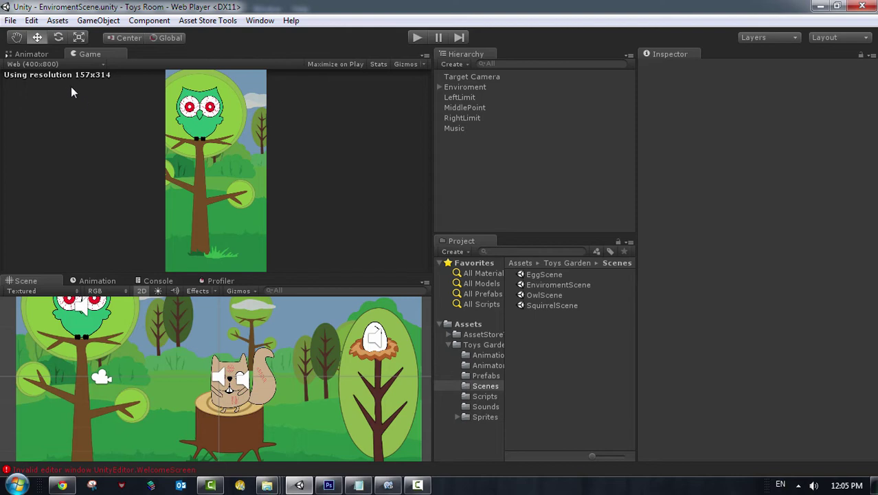
# Add a custom 10:16 Aspect Ratio preset to the Game view and use it for the preview.
pyautogui.click(41, 63)
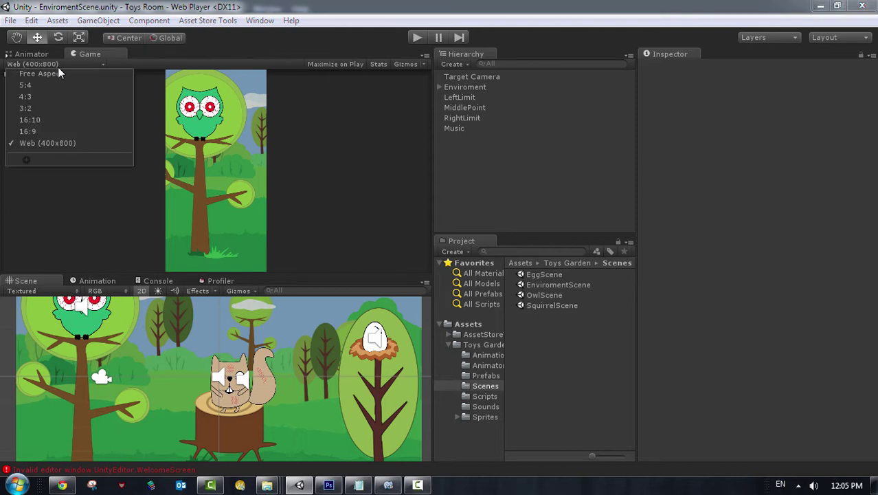
pyautogui.click(30, 159)
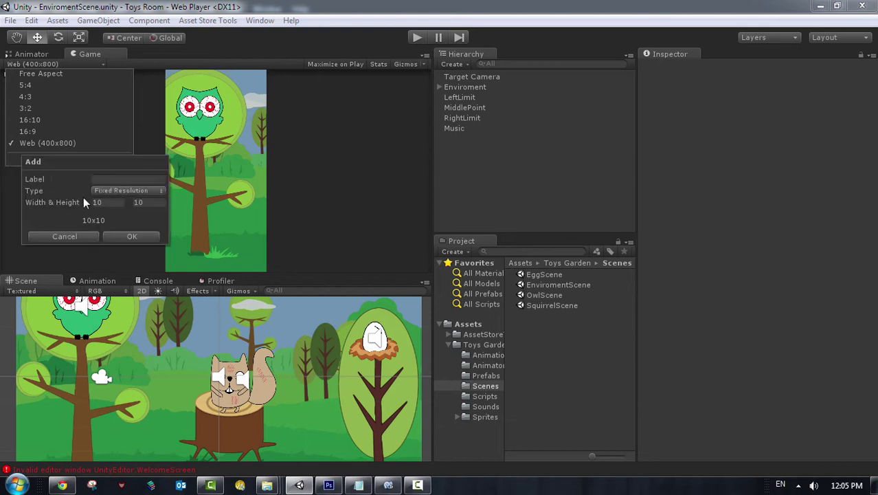
pyautogui.click(120, 190)
pyautogui.click(123, 204)
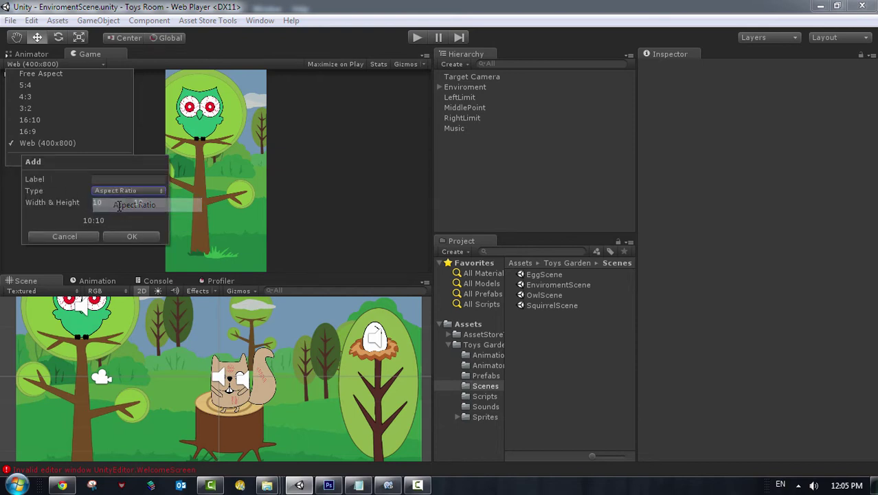
pyautogui.click(137, 202)
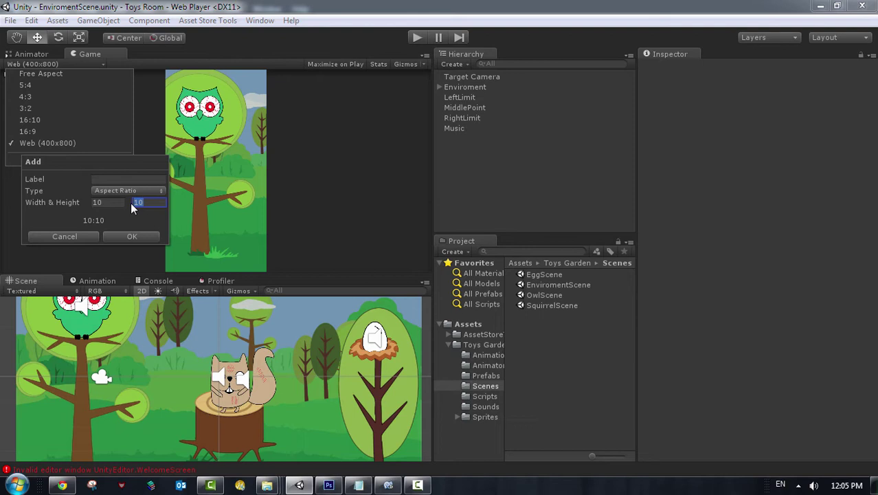
pyautogui.write('16')
pyautogui.click(123, 236)
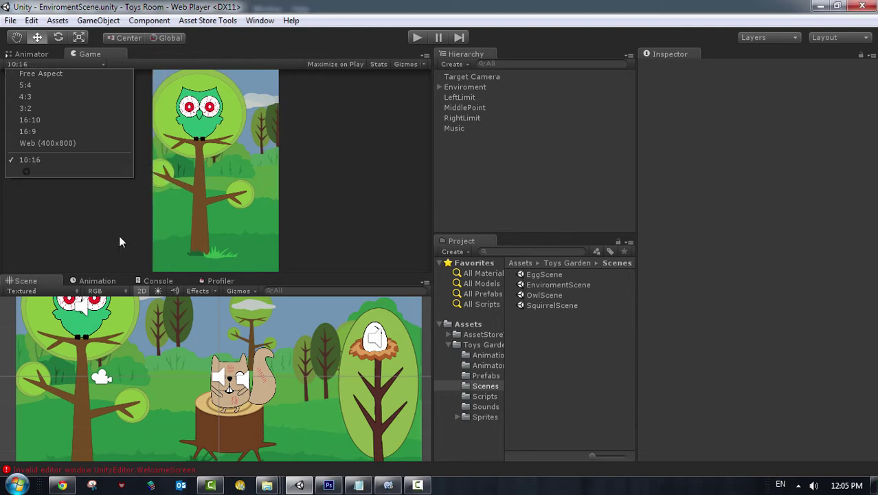
pyautogui.click(103, 222)
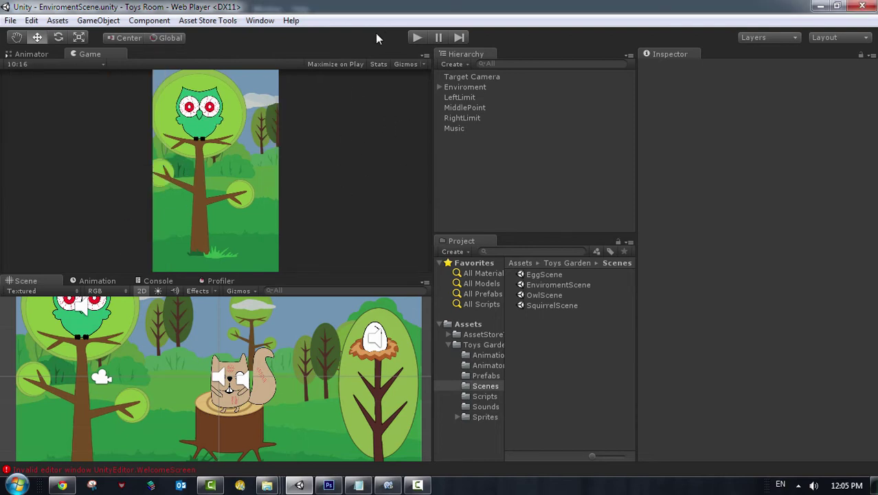
# Enable Maximize on Play, run the game, and squeeze an eye drop into the owl's red eye.
pyautogui.click(330, 65)
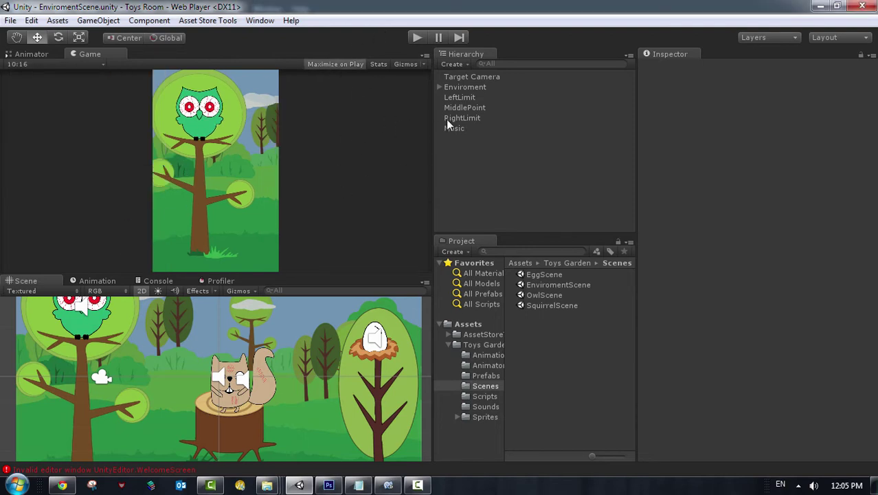
pyautogui.click(418, 37)
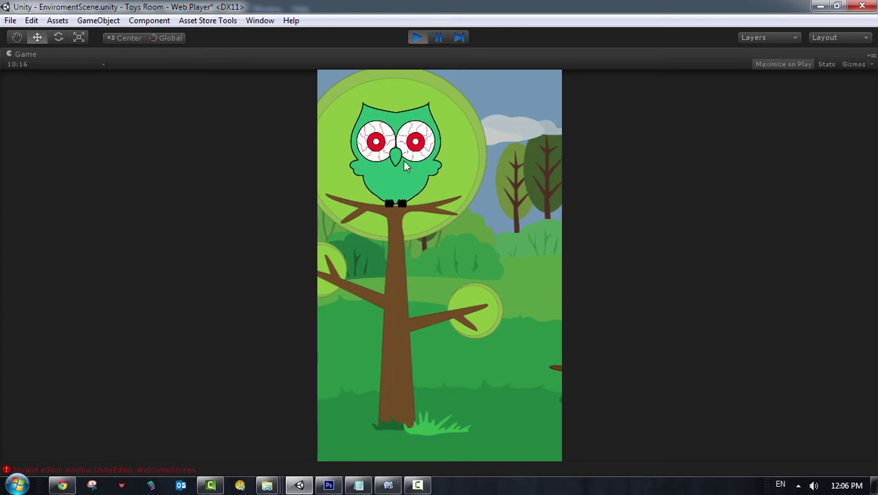
pyautogui.click(407, 160)
pyautogui.moveTo(407, 160); pyautogui.dragTo(418, 180)
pyautogui.moveTo(366, 242)
pyautogui.mouseDown()
pyautogui.moveTo(388, 247)
pyautogui.moveTo(402, 185)
pyautogui.moveTo(383, 191)
pyautogui.moveTo(397, 183)
pyautogui.moveTo(364, 243)
pyautogui.moveTo(398, 206)
pyautogui.moveTo(389, 320)
pyautogui.moveTo(389, 208)
pyautogui.moveTo(496, 197)
pyautogui.mouseUp()
pyautogui.click(496, 197)
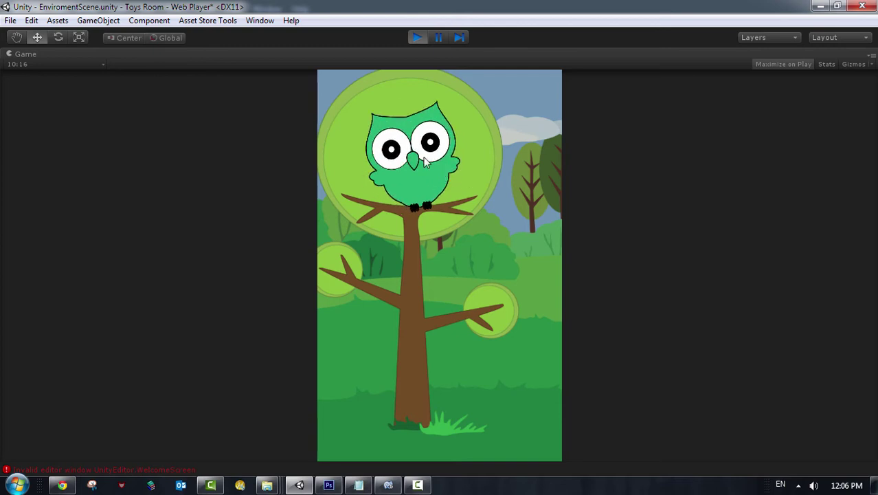
pyautogui.moveTo(473, 261); pyautogui.dragTo(408, 290)
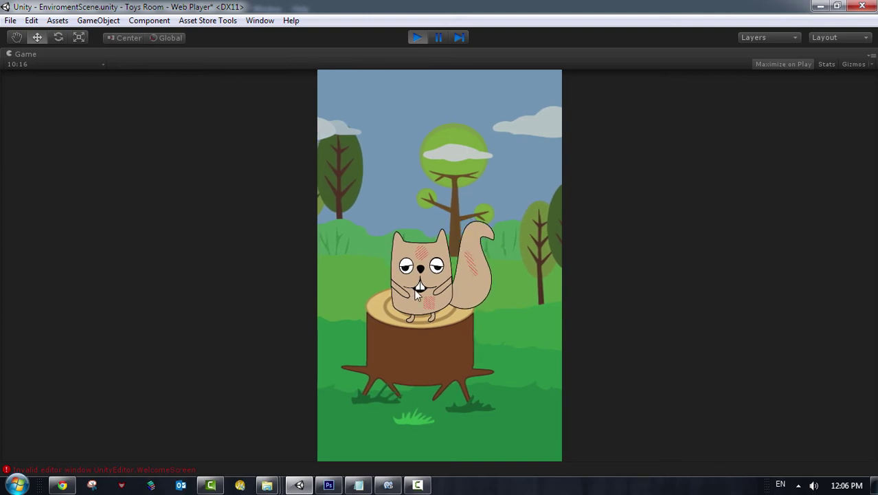
# Bandage the squirrel's tail with the teal bandage and its mouth with the red-white one.
pyautogui.click(417, 291)
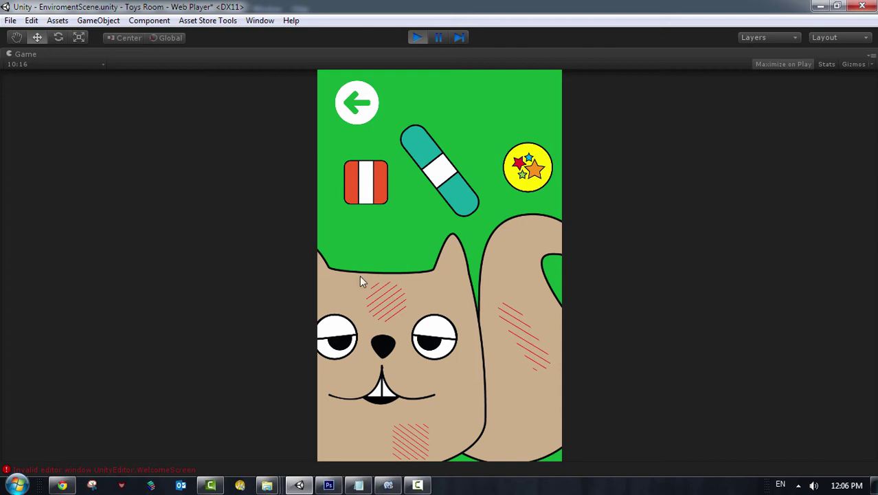
pyautogui.moveTo(434, 189); pyautogui.dragTo(511, 345)
pyautogui.moveTo(528, 168); pyautogui.dragTo(392, 288)
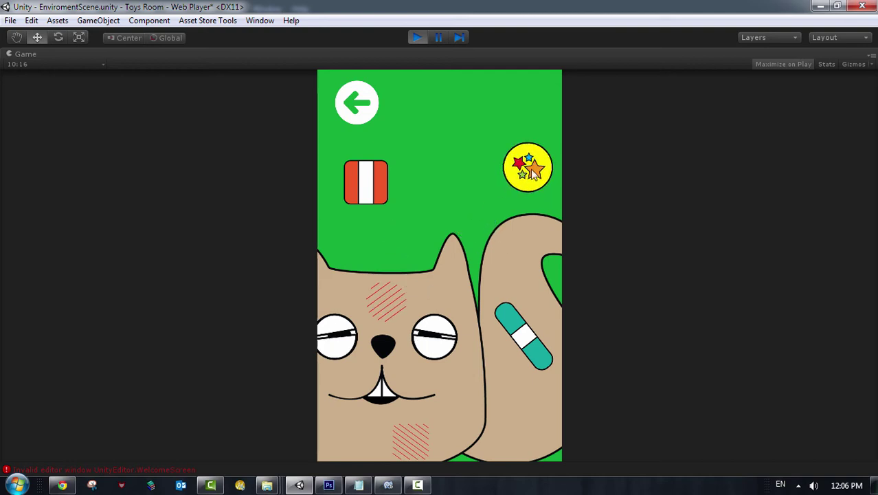
pyautogui.moveTo(526, 168); pyautogui.dragTo(421, 438)
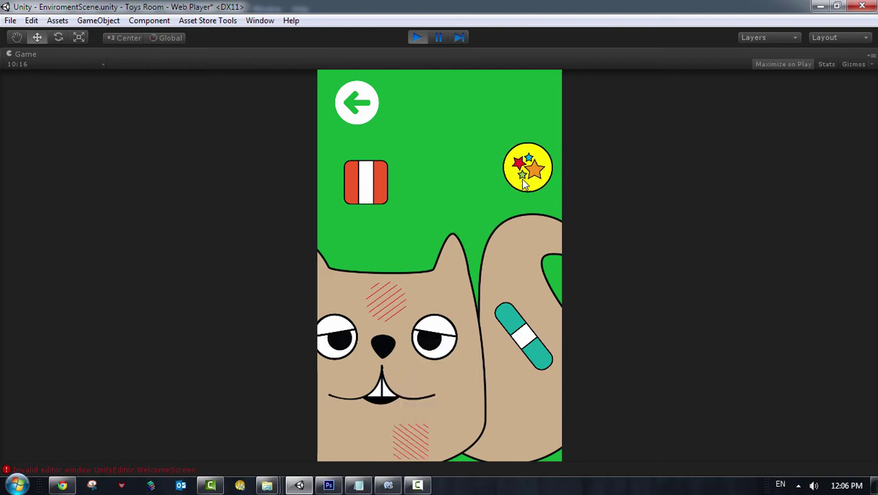
pyautogui.moveTo(524, 167); pyautogui.dragTo(385, 301)
pyautogui.moveTo(377, 184); pyautogui.dragTo(421, 443)
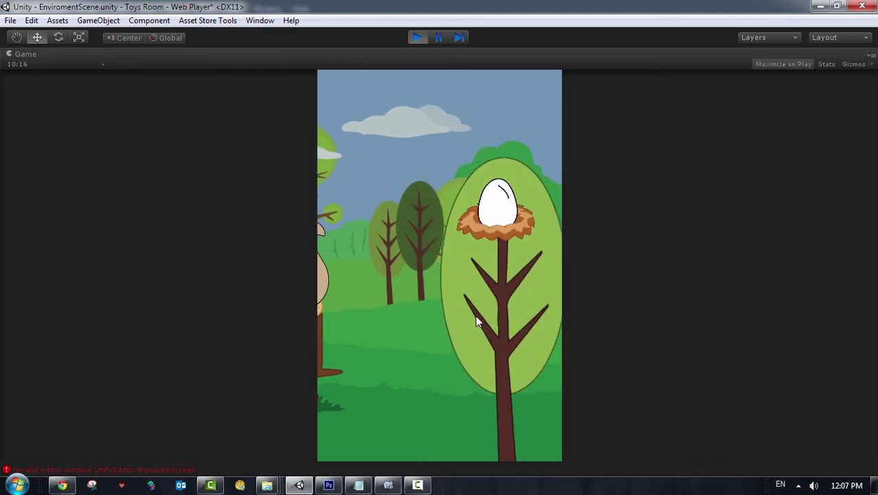
# Tap the egg until the chick hatches, then send the chick back to its nest.
pyautogui.click(496, 203)
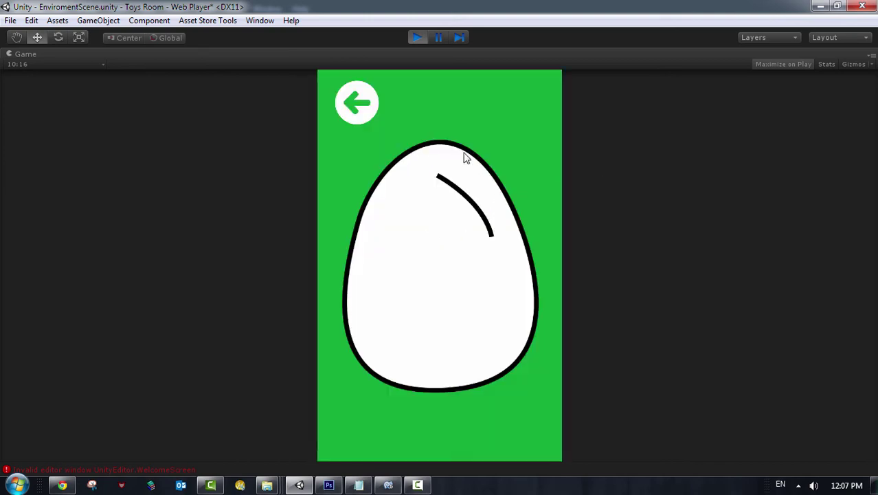
pyautogui.click(450, 206)
pyautogui.click(496, 222)
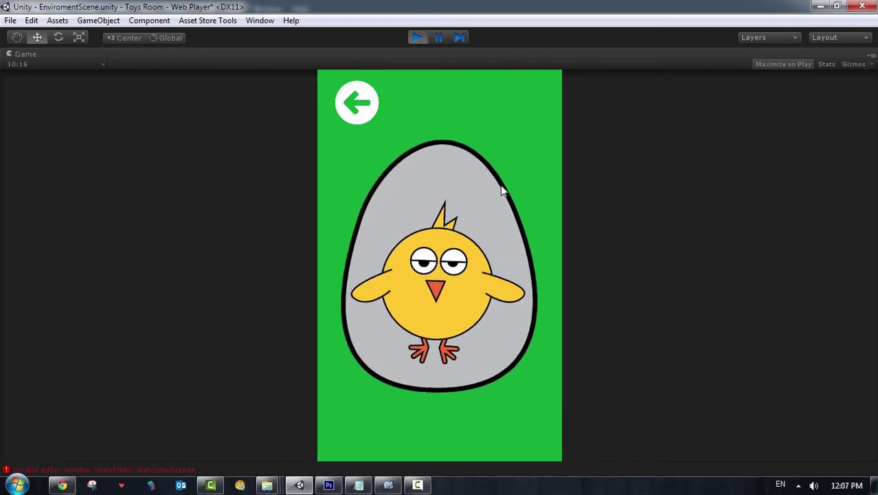
pyautogui.click(442, 249)
pyautogui.click(447, 282)
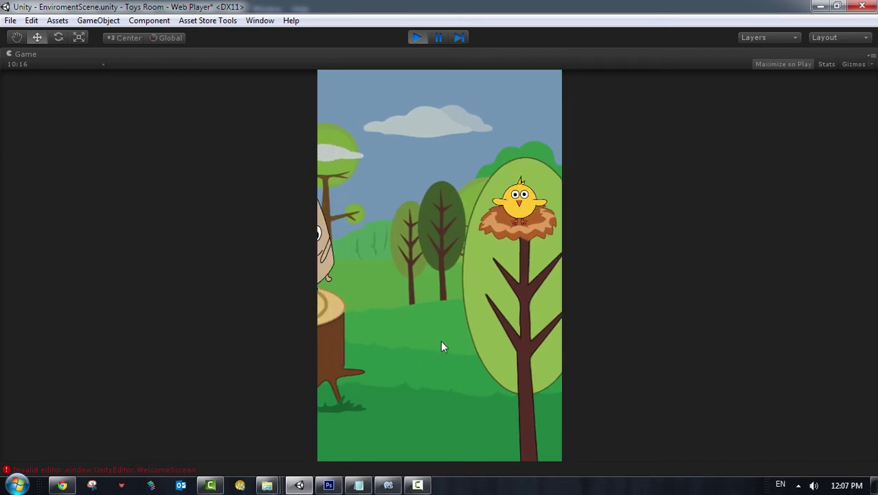
# Revisit the squirrel's close-up, return to the forest, and stop the game.
pyautogui.click(379, 320)
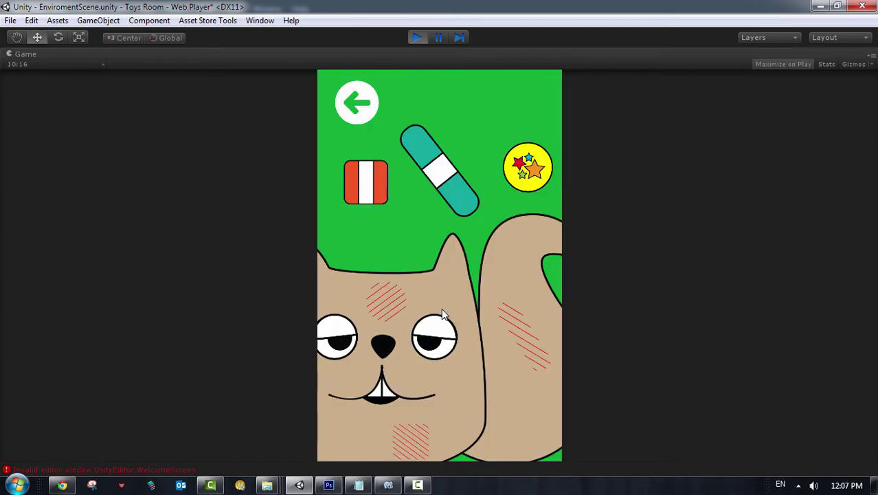
pyautogui.click(356, 112)
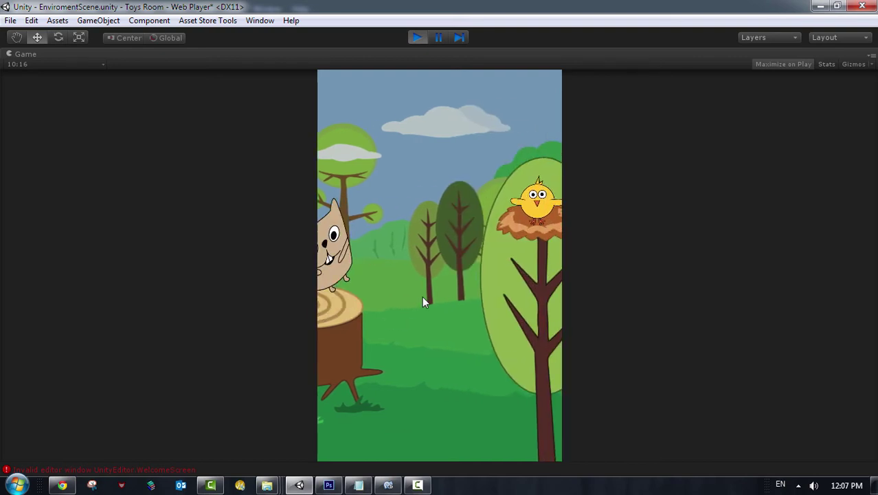
pyautogui.click(417, 37)
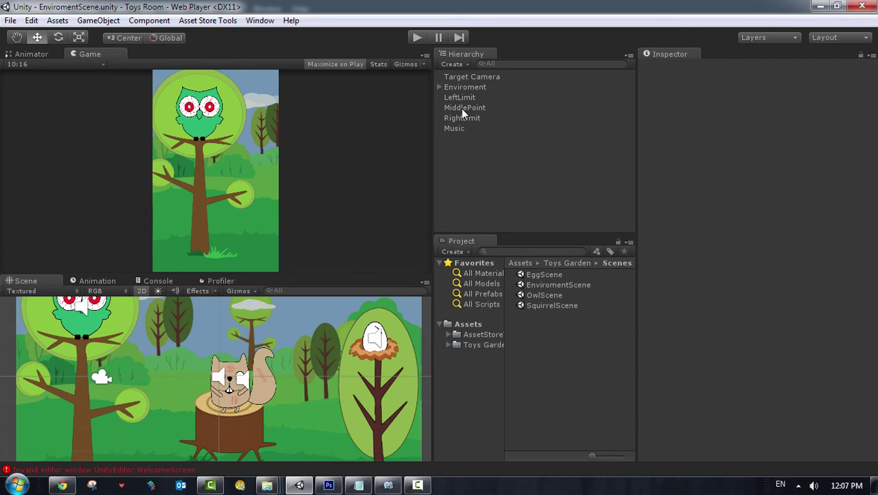
# Scrub the Target Camera's Position X to preview the squirrel, then restore it to -4.707244.
pyautogui.click(460, 86)
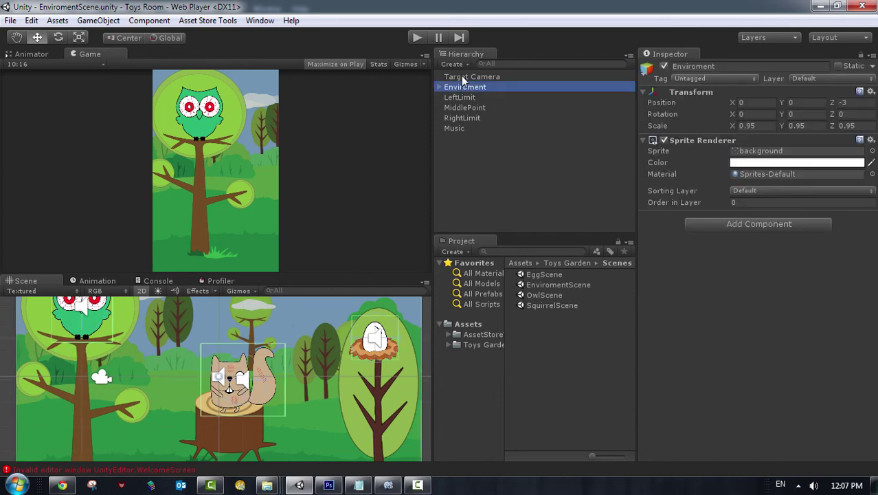
pyautogui.click(461, 78)
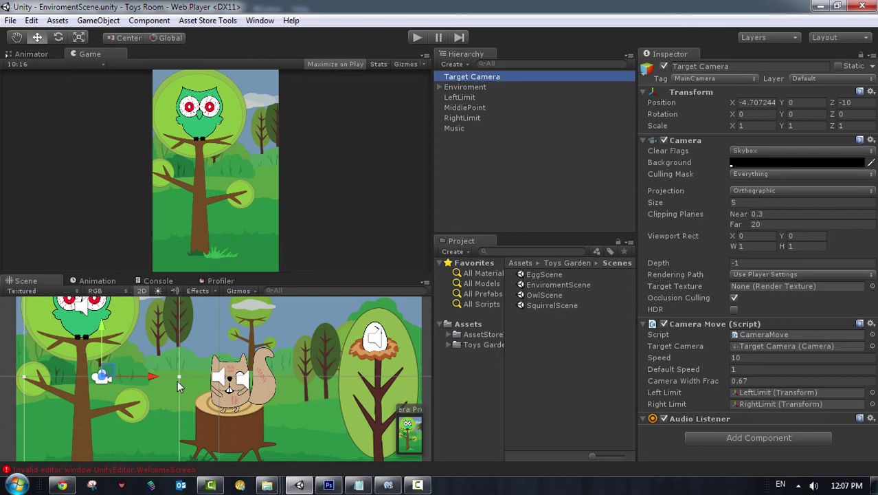
pyautogui.click(760, 103)
pyautogui.hotkey('ctrl', 'c')
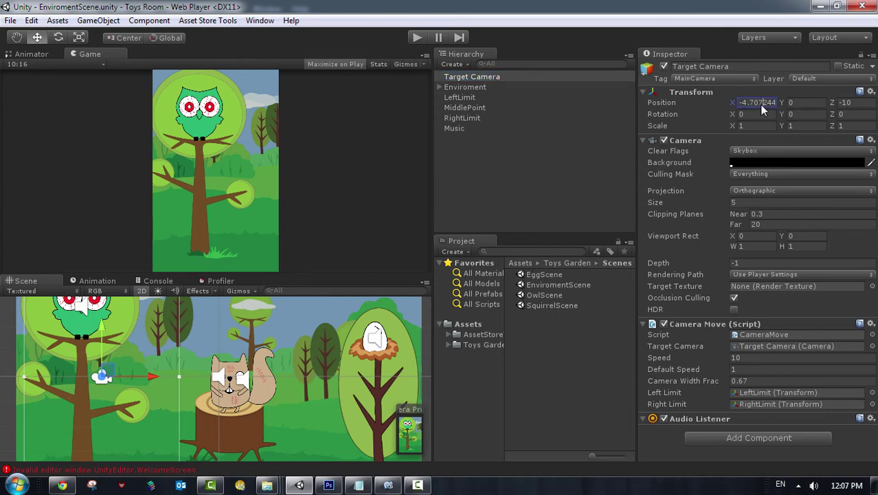
pyautogui.moveTo(733, 103); pyautogui.dragTo(730, 145)
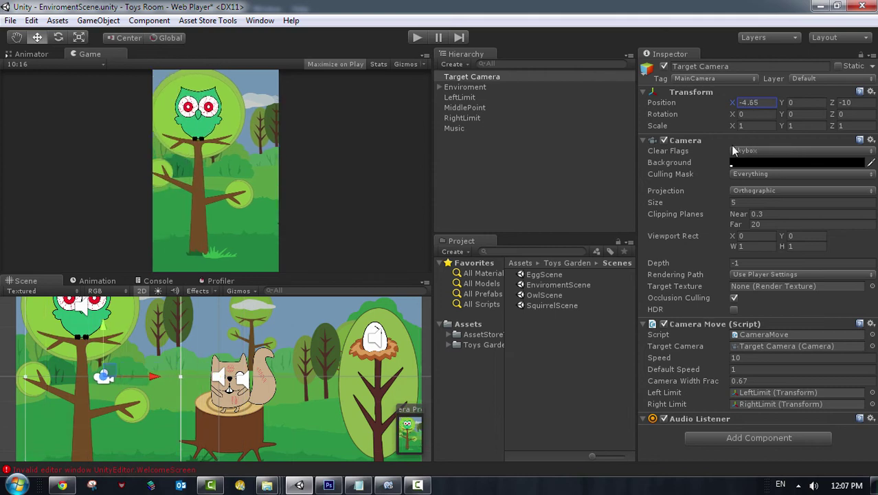
pyautogui.click(764, 101)
pyautogui.hotkey('ctrl', 'v')
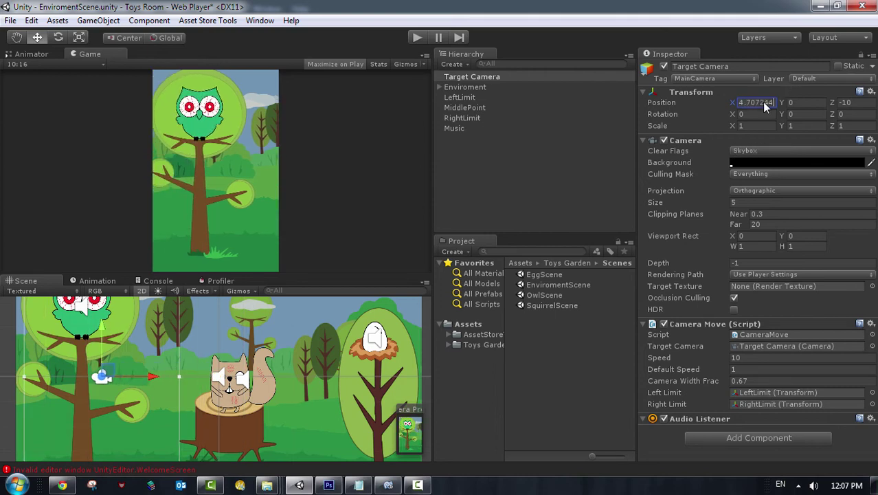
pyautogui.press('Return')
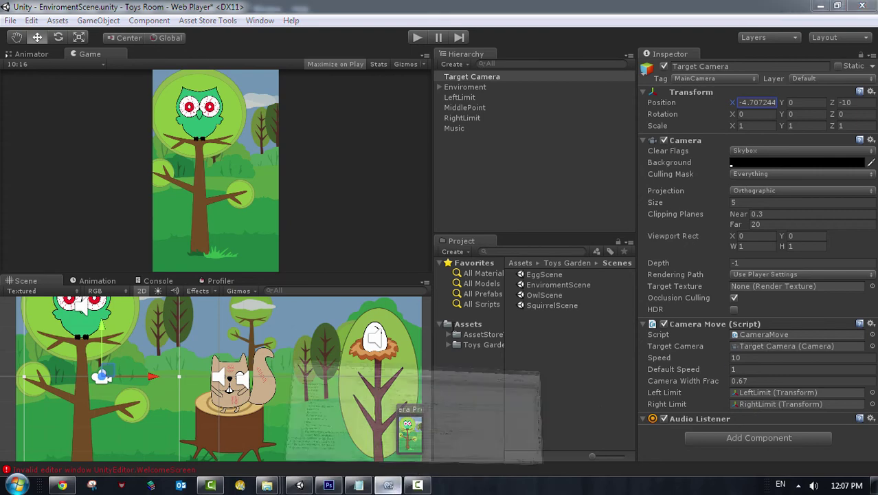
pyautogui.click(388, 485)
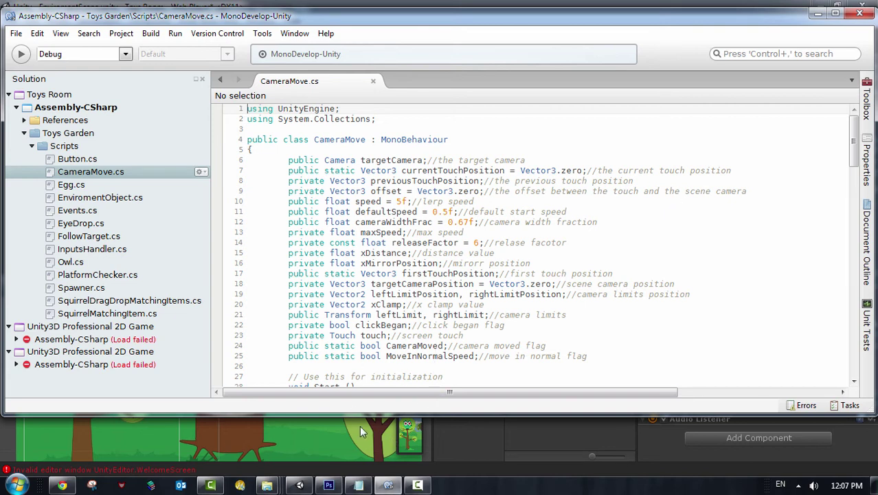
pyautogui.click(403, 314)
pyautogui.click(476, 314)
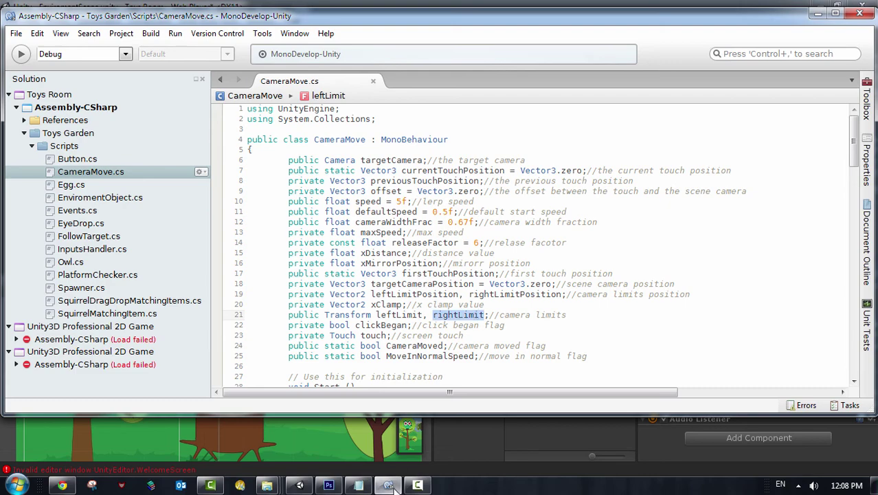
pyautogui.hotkey('alt', 'Tab')
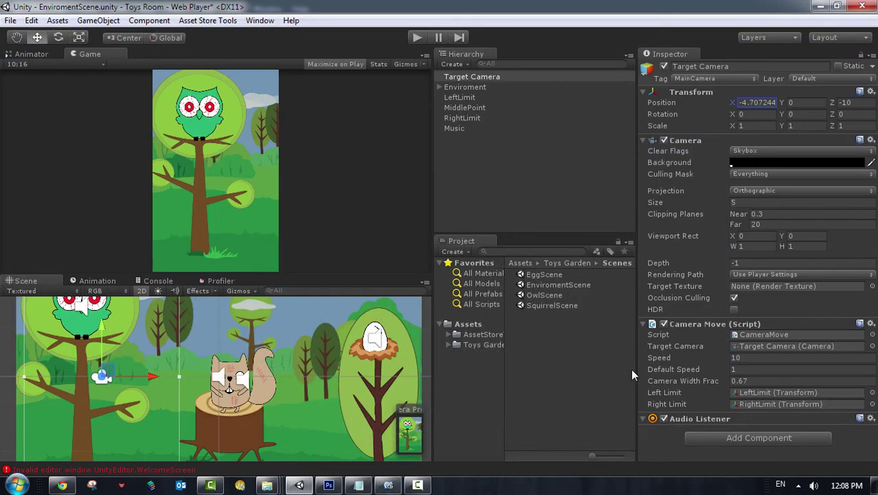
# Check MiddlePoint's position, then assign RightLimit to the Target Camera's CameraMove Right Limit field.
pyautogui.click(464, 108)
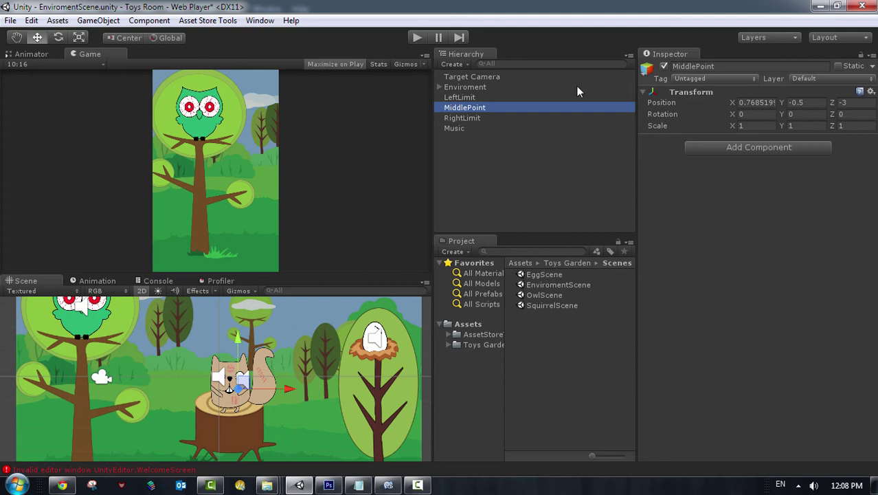
pyautogui.click(467, 77)
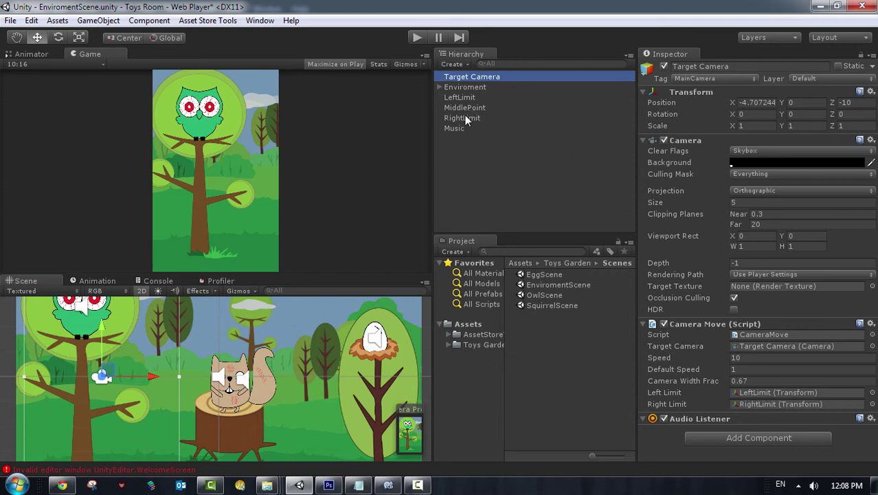
pyautogui.moveTo(464, 118); pyautogui.dragTo(762, 405)
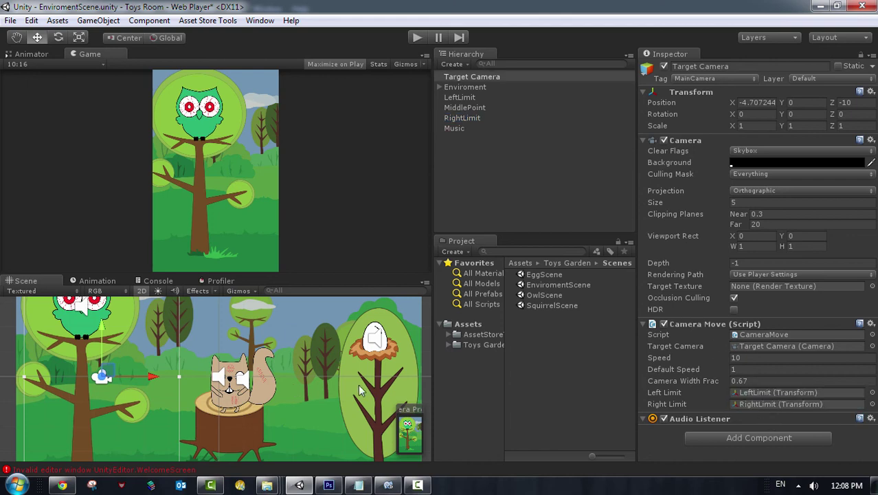